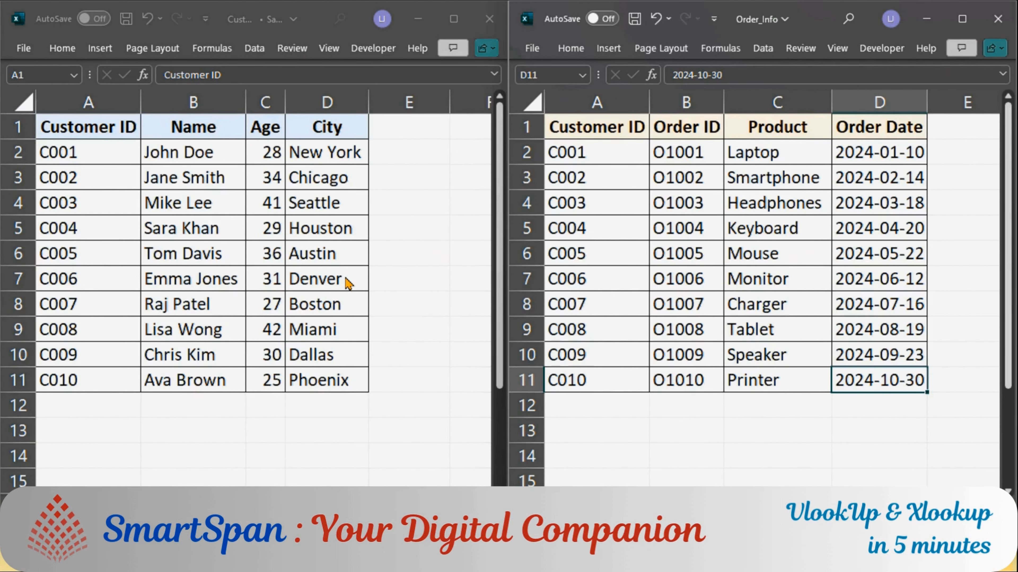
Step: Examine the customer and order tables in both workbooks and compare their shared Customer ID columns
click(70, 129)
key(ctrl+a)
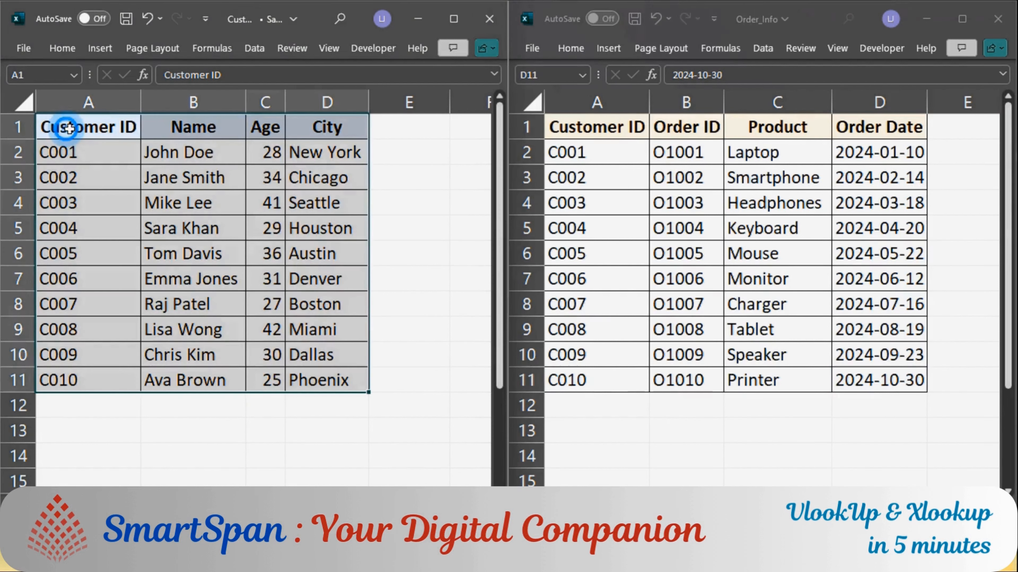
drag(59, 131, 352, 382)
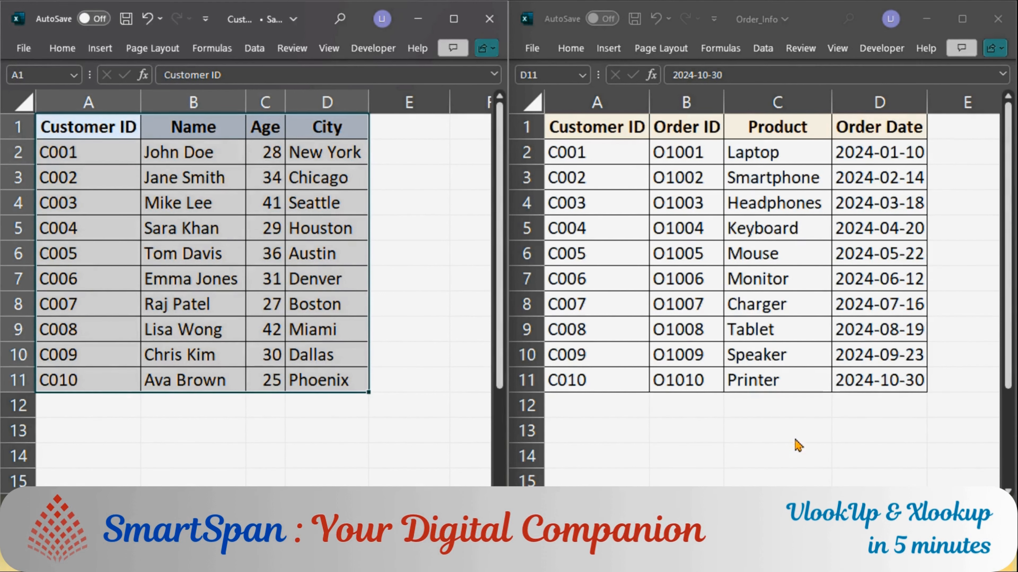
click(587, 126)
drag(587, 125, 917, 381)
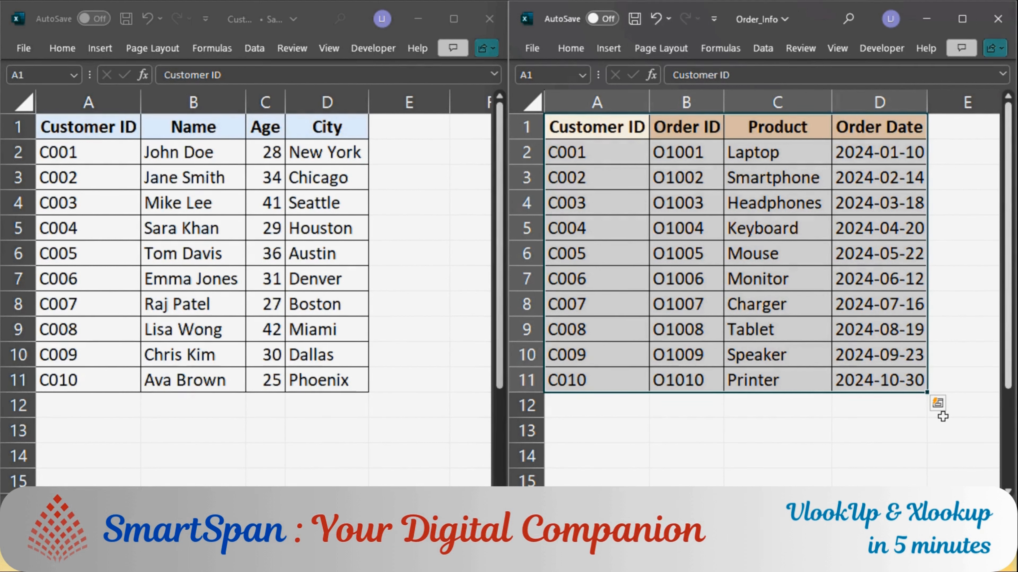
click(182, 222)
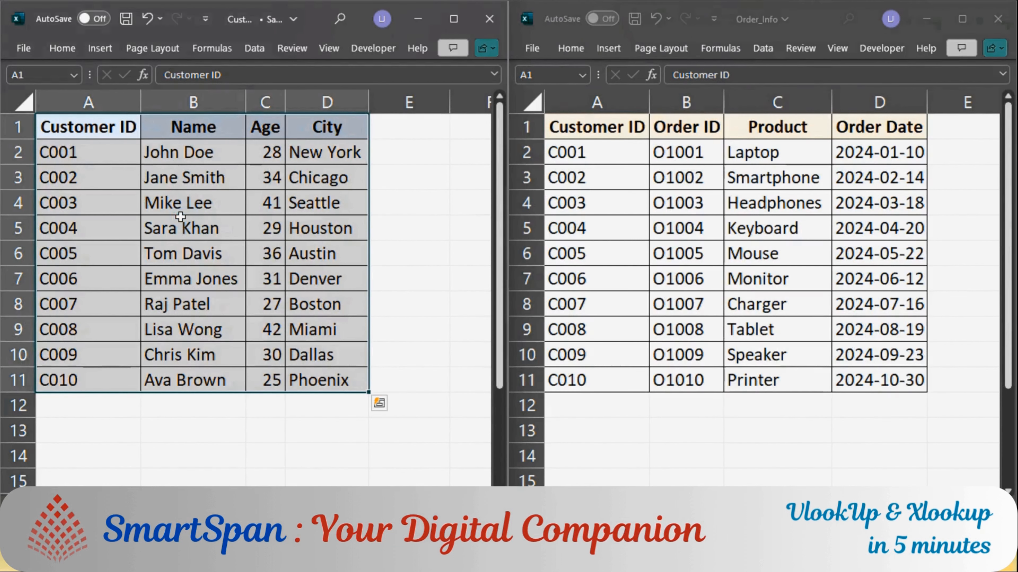
drag(84, 134, 84, 379)
click(586, 125)
click(576, 126)
drag(577, 125, 712, 381)
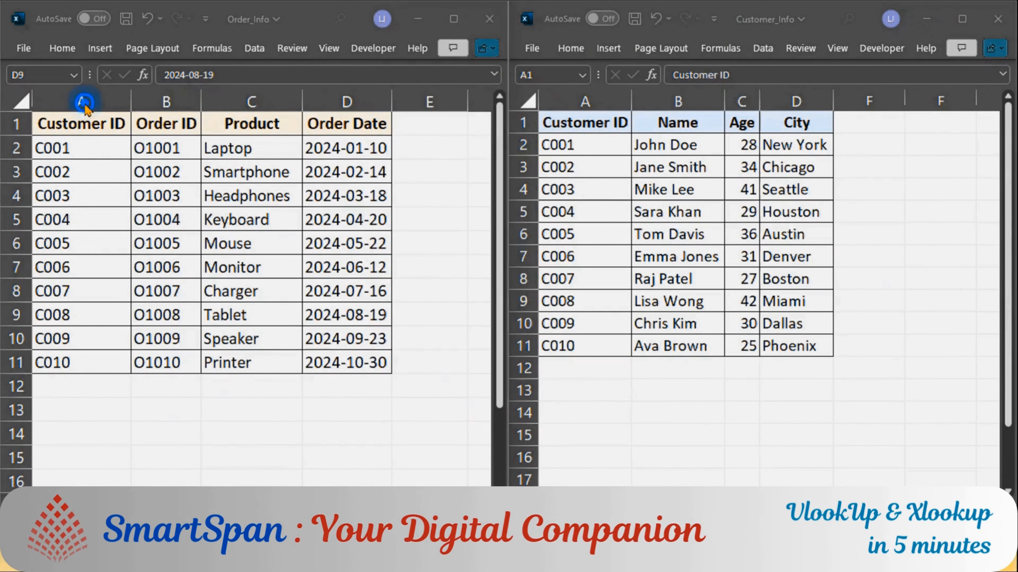
click(82, 101)
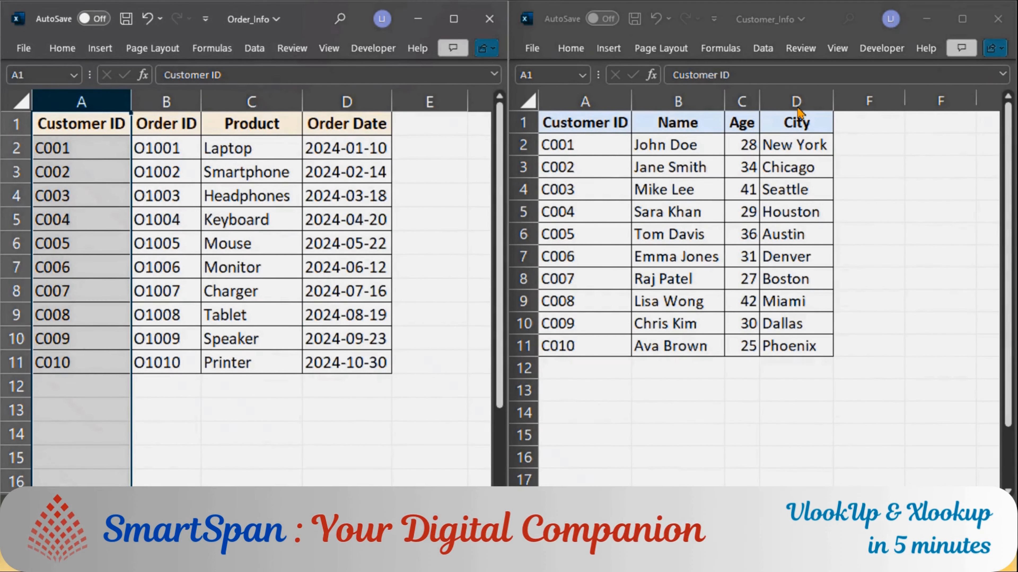
click(598, 105)
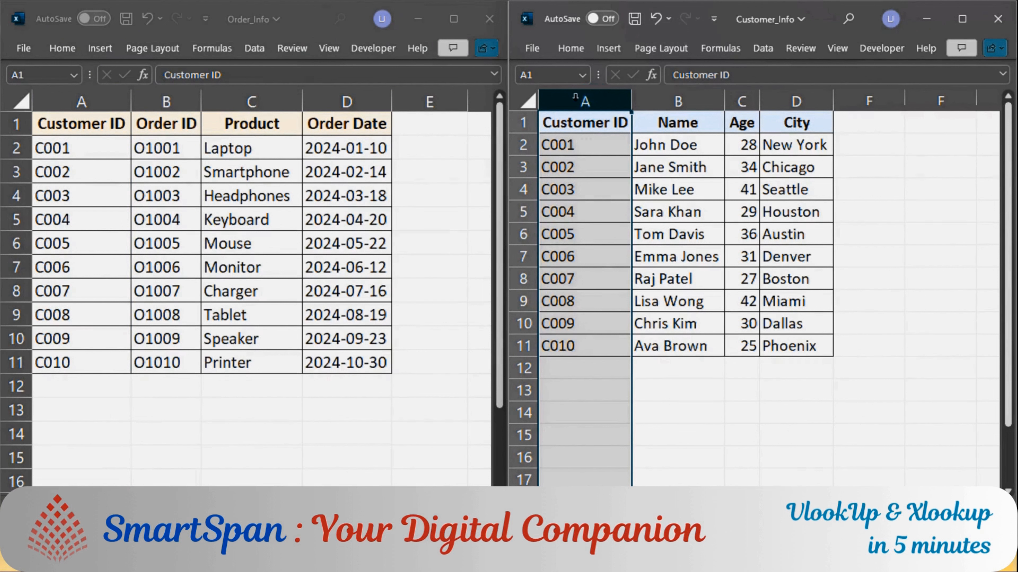
click(659, 121)
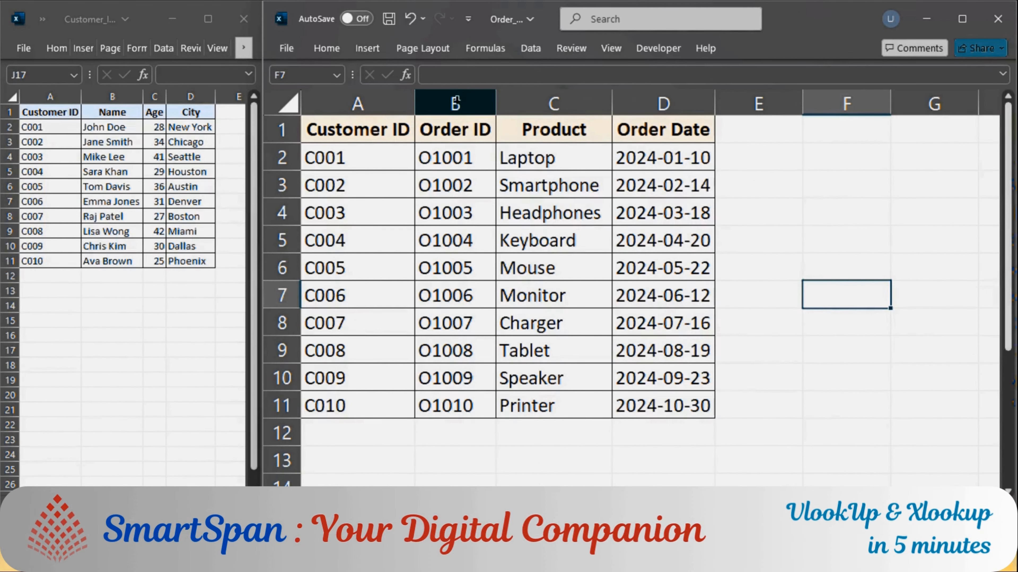
Step: Insert a column before Order ID in the order table and give it the header Name
right_click(455, 100)
click(501, 246)
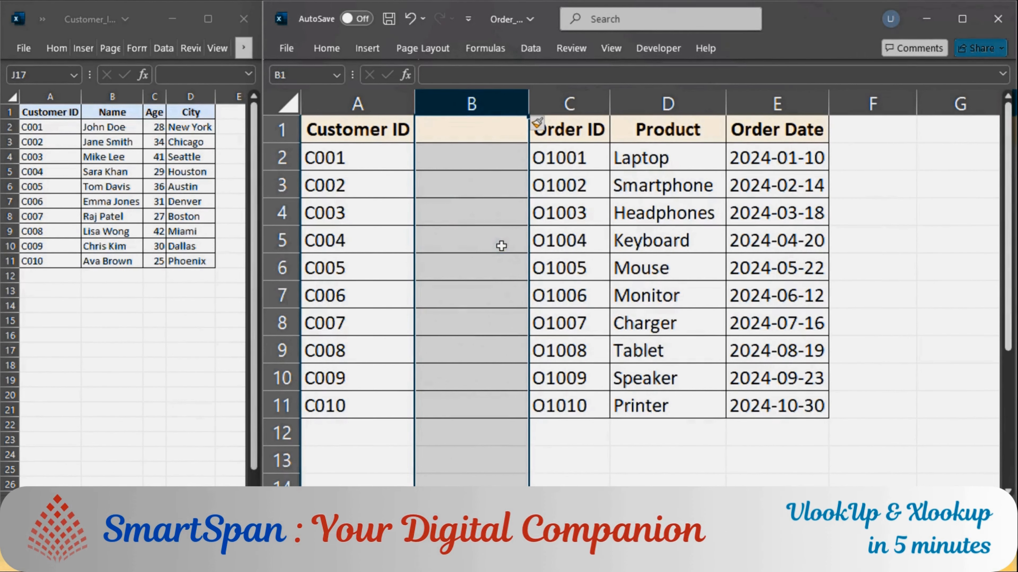
click(458, 132)
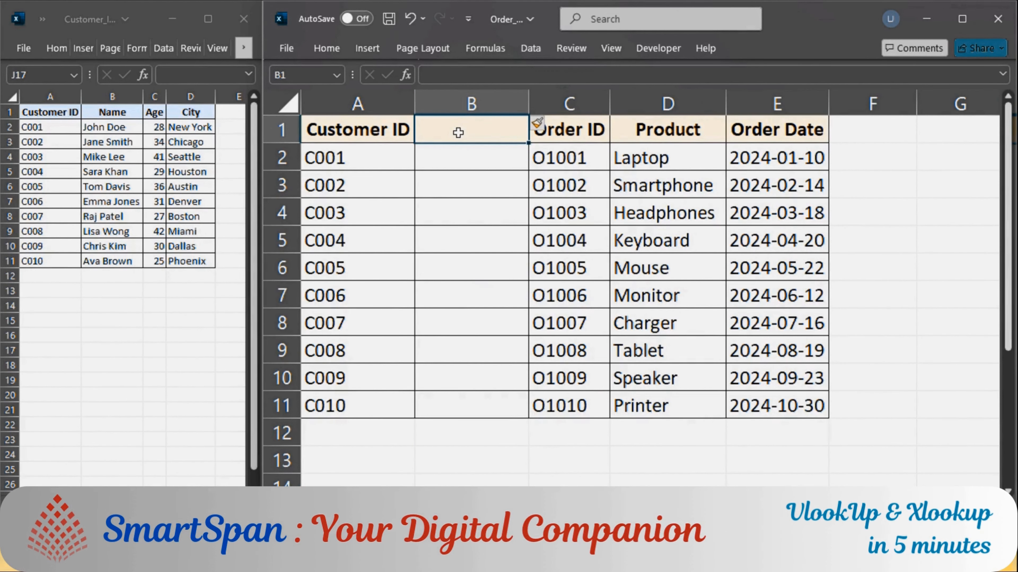
text(Name)
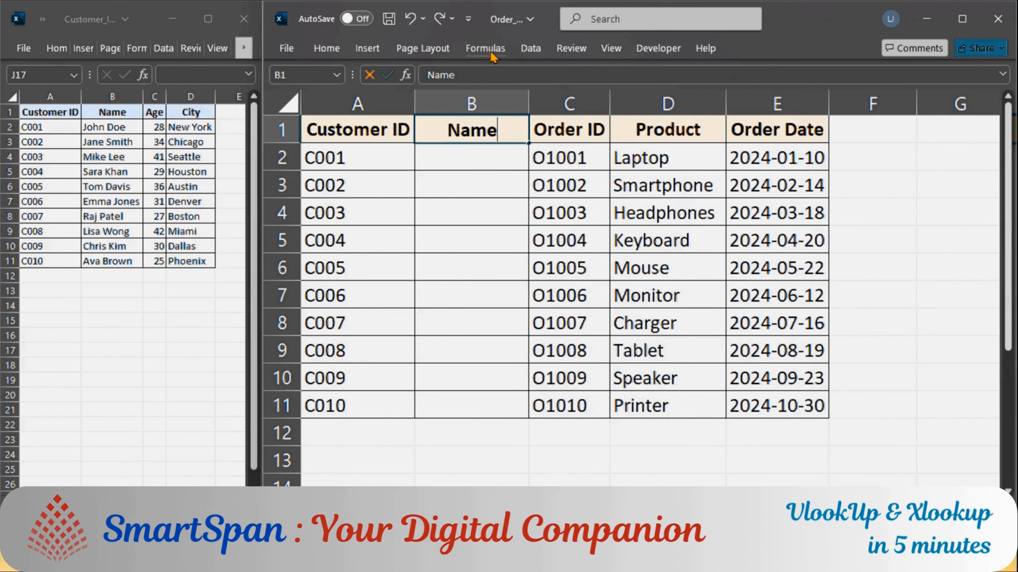
click(388, 75)
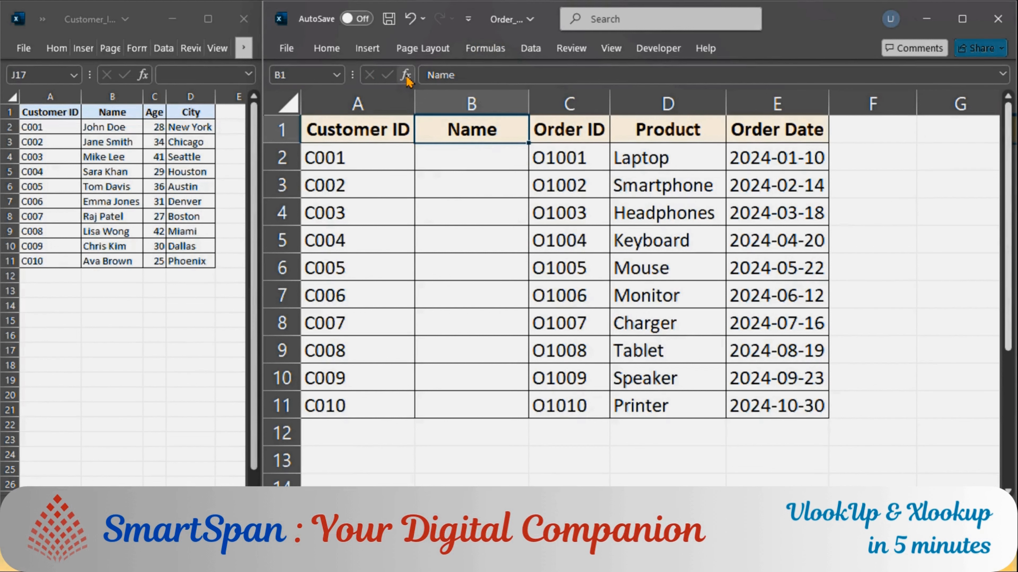
Step: Search the function library for VLOOKUP and insert it in cell B2
click(406, 75)
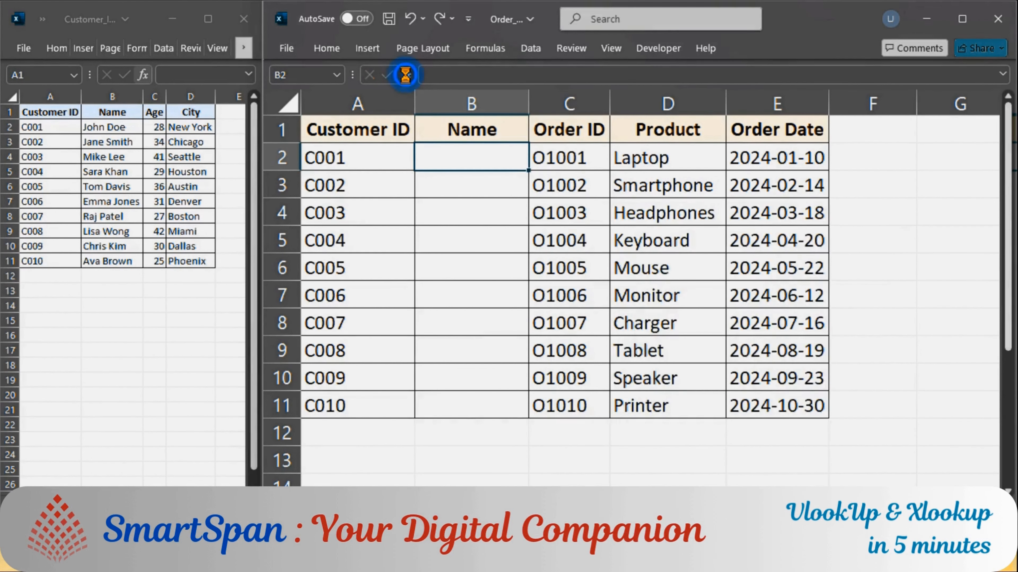
click(406, 75)
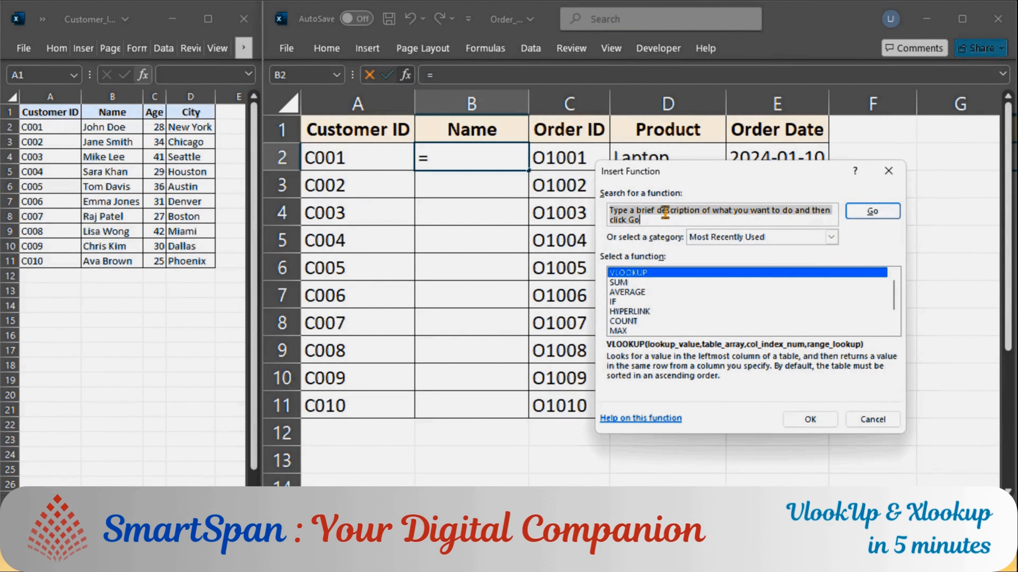
text(VLOOKUP)
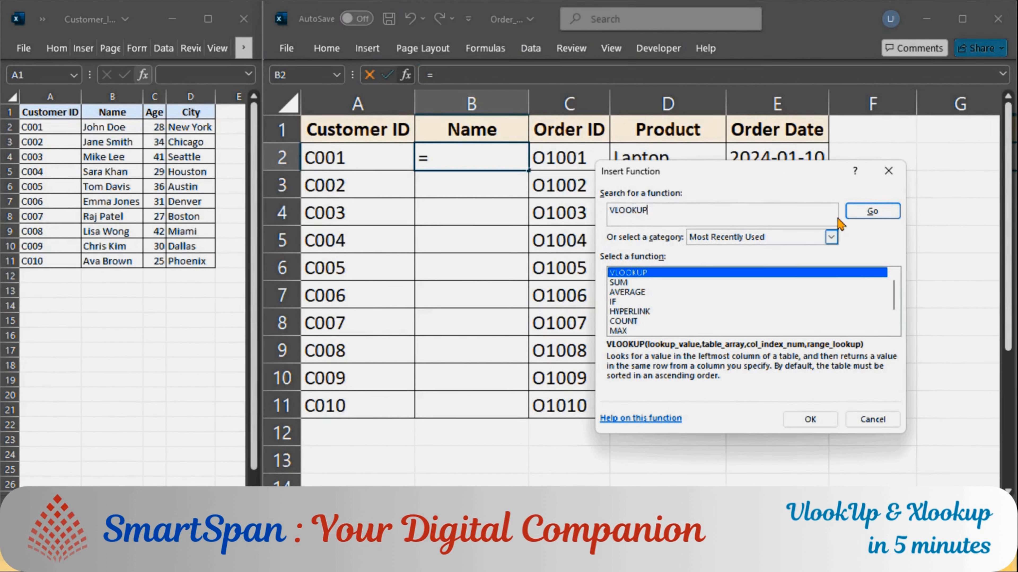
click(857, 211)
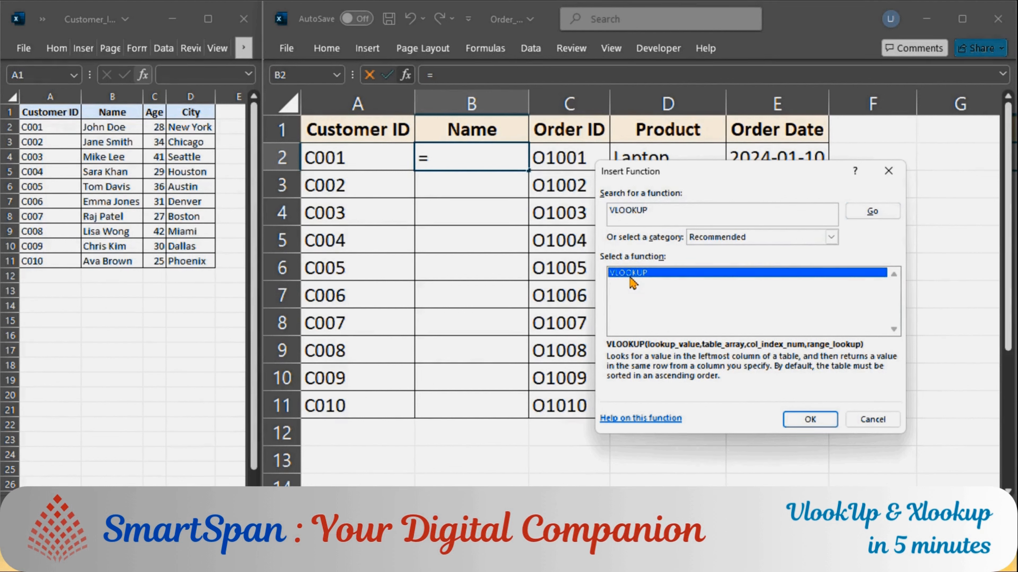
key(Return)
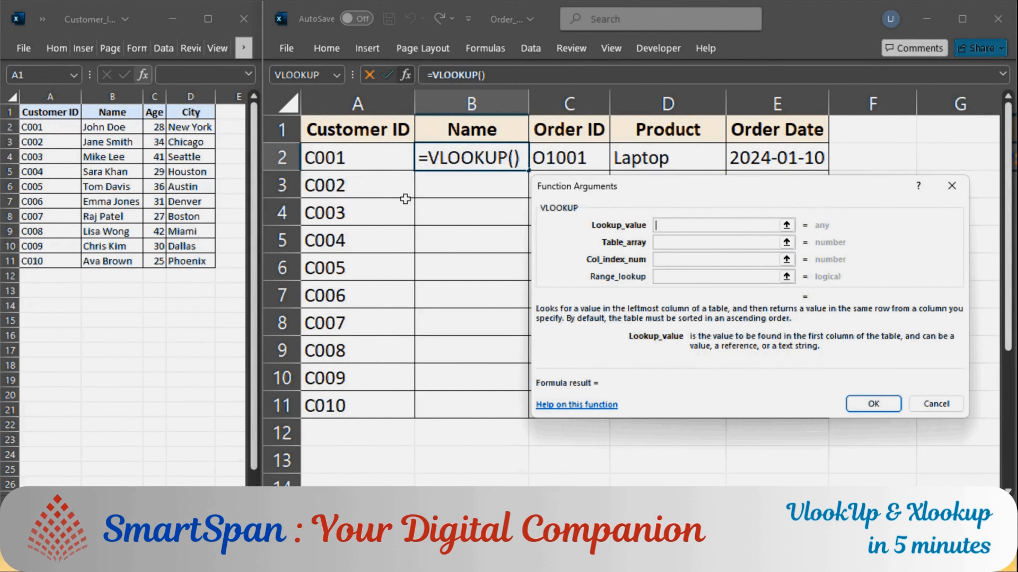
Step: Set the VLOOKUP's lookup value to A2 and its table array to $A$1:$D$11 on Sheet1 of Customer_Info.xlsx
click(342, 161)
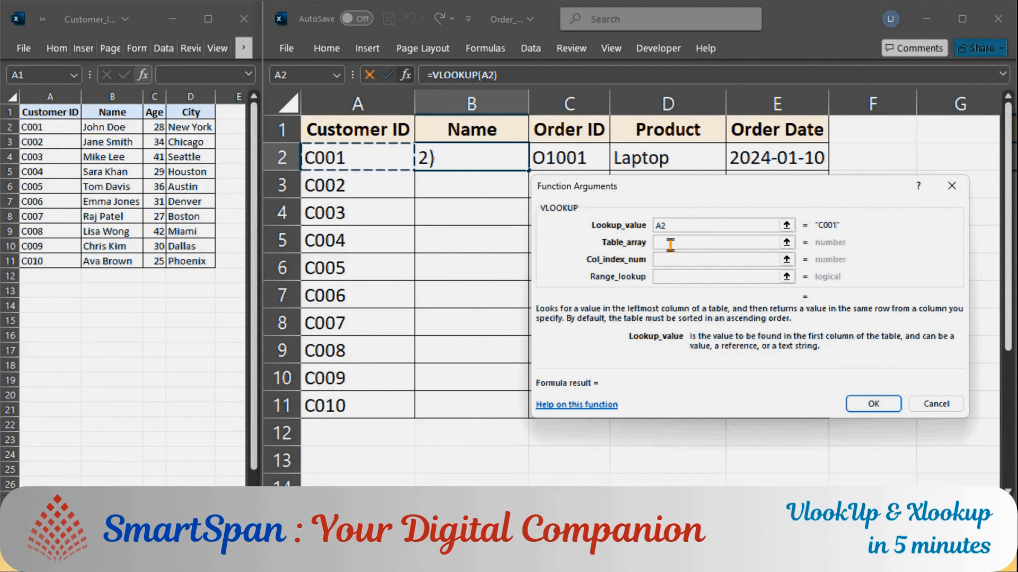
click(734, 242)
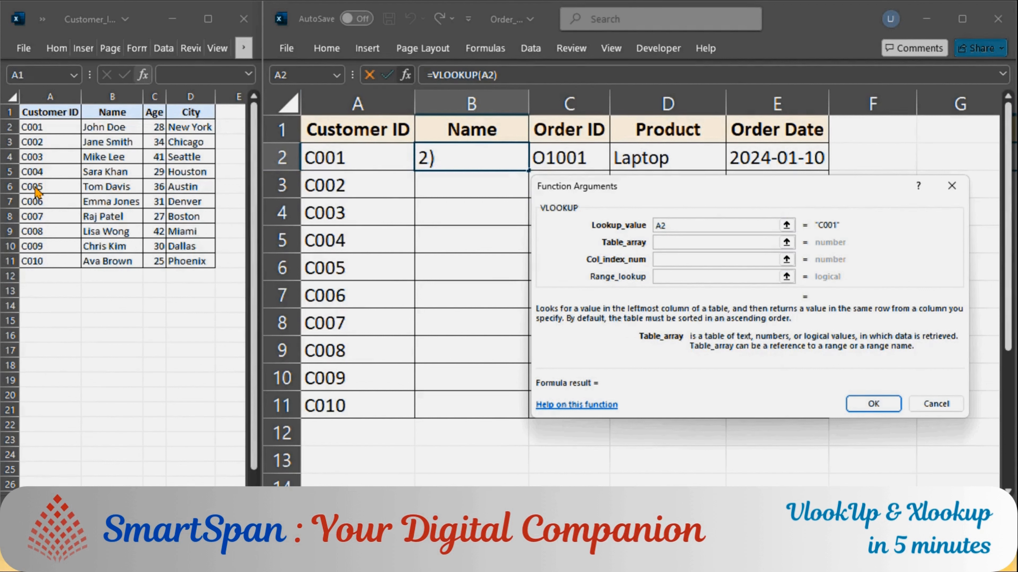
click(45, 109)
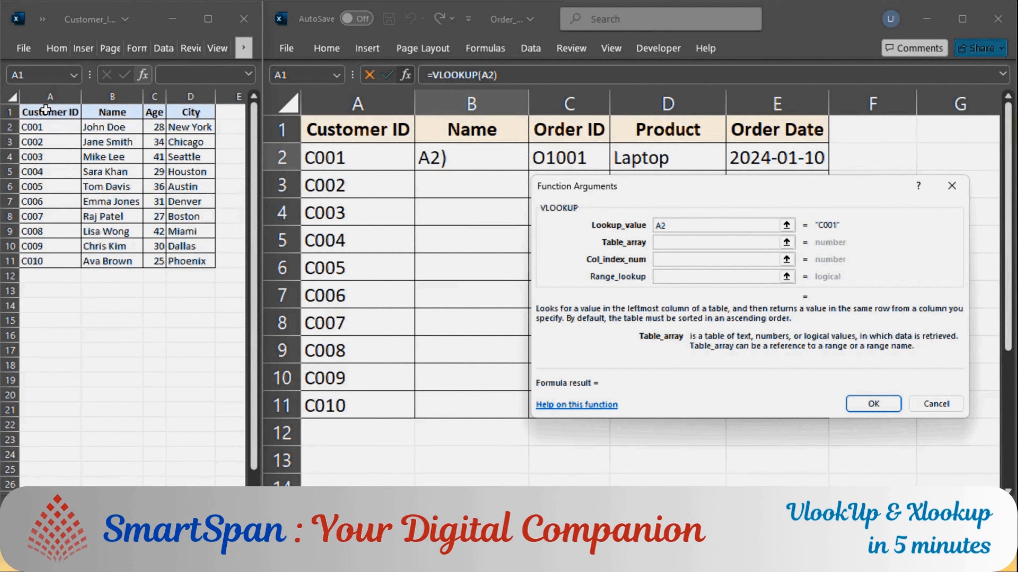
click(47, 109)
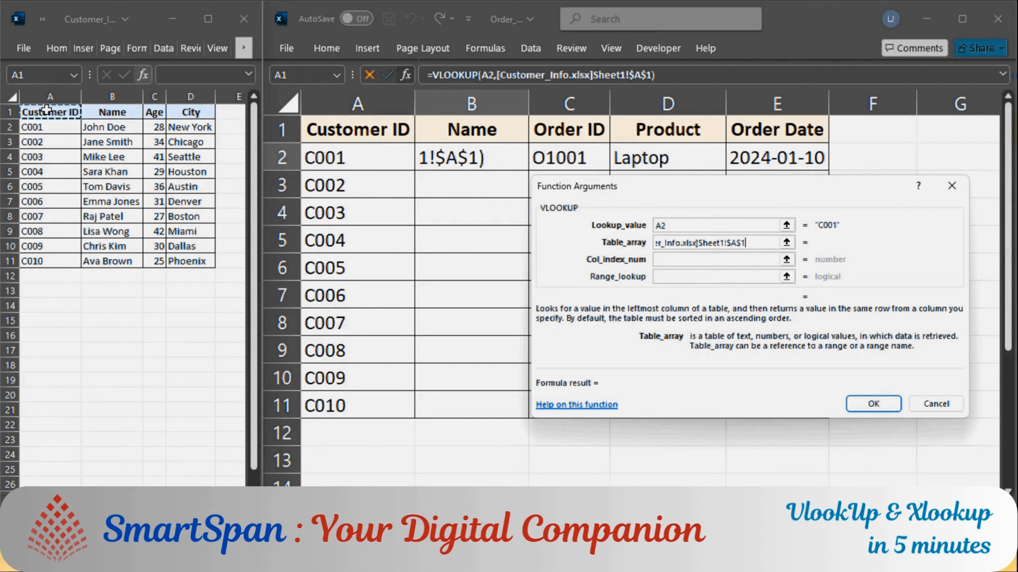
key(shift+Right)
key(shift+Right)
key(shift+Right)
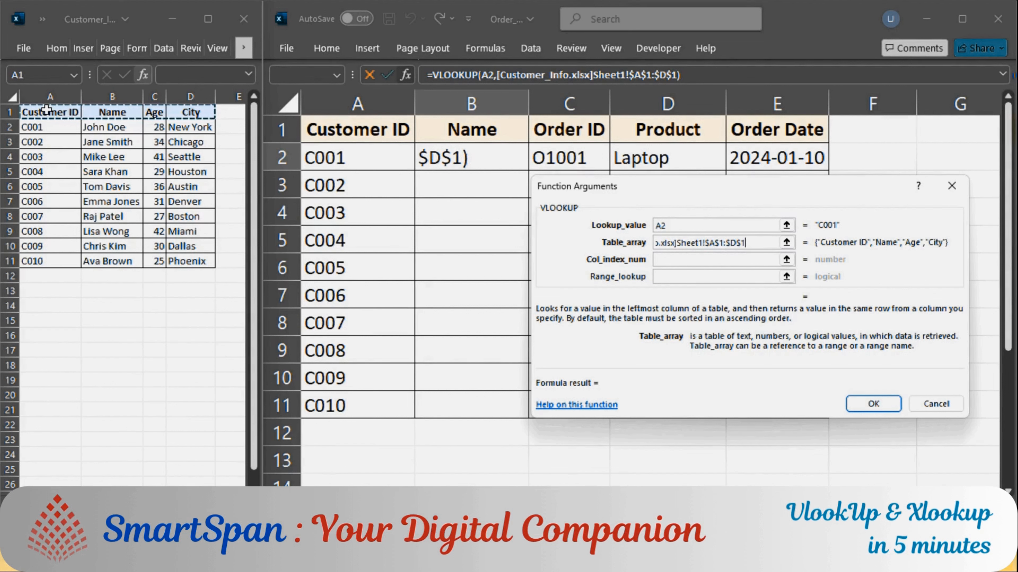
key(ctrl+shift+Down)
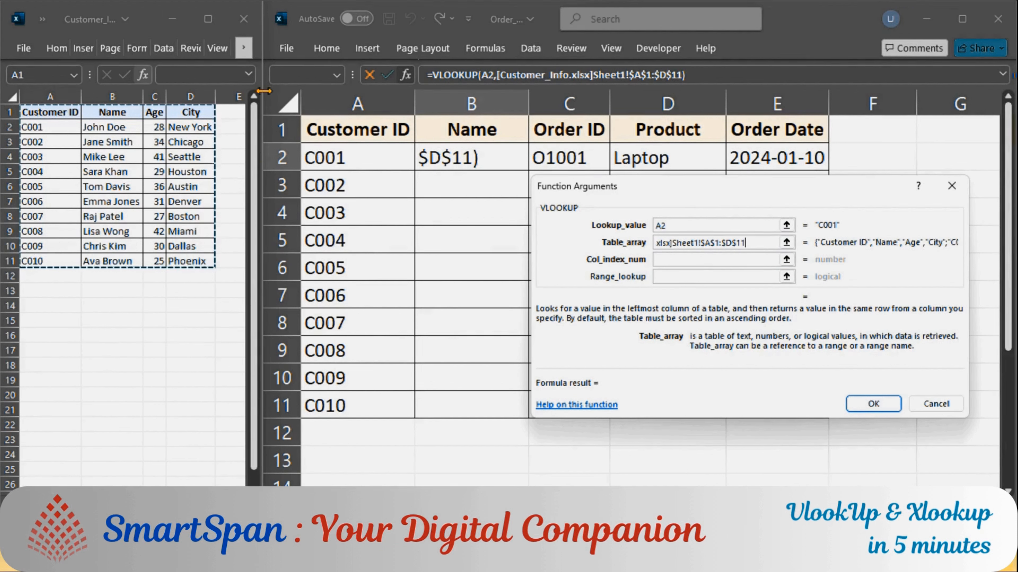
Step: Complete the B2 lookup with column index 2 and range lookup FALSE, and fill the formula down to B11
key(Tab)
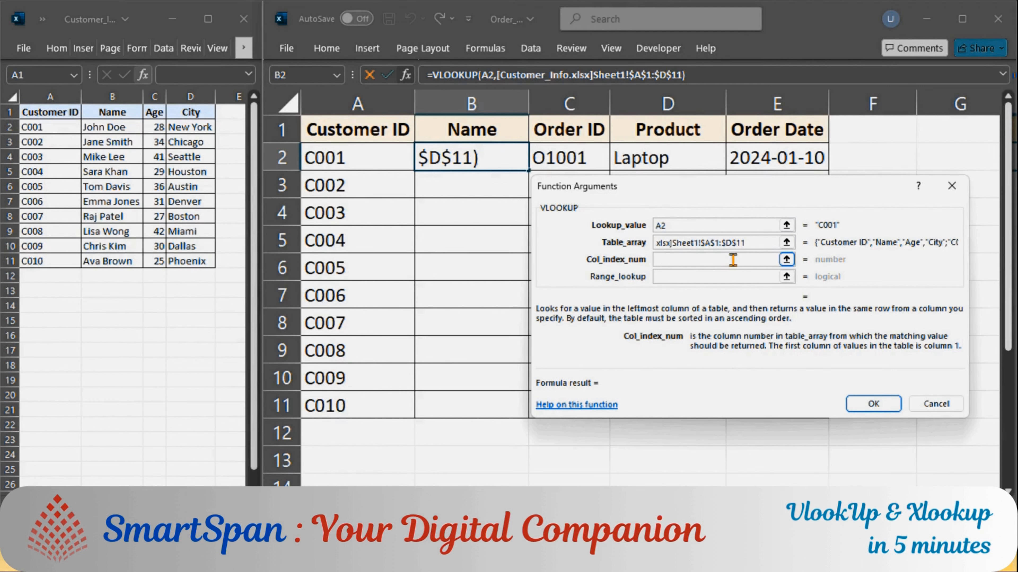
text(2)
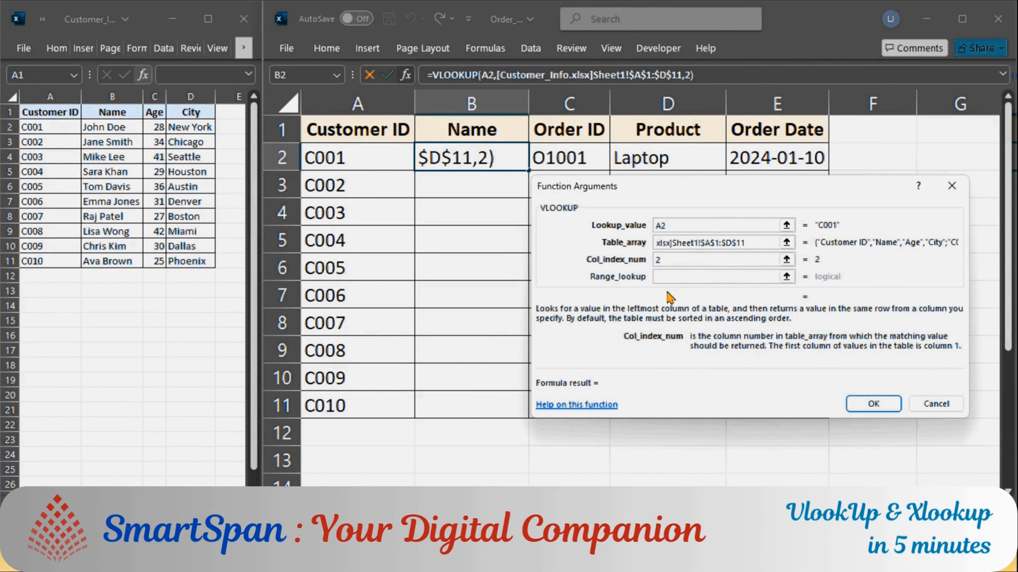
click(667, 276)
text(FALSE)
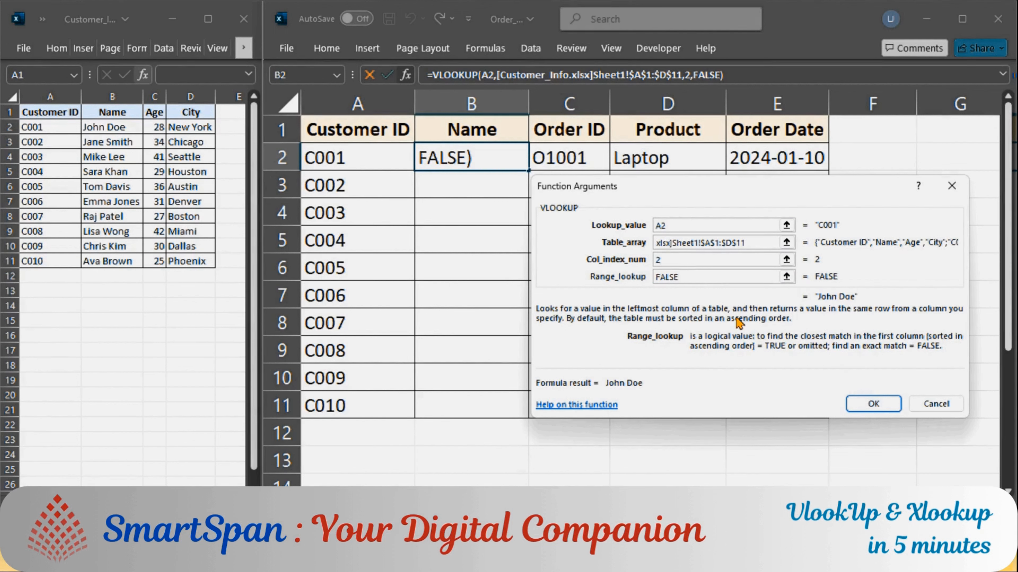
click(873, 404)
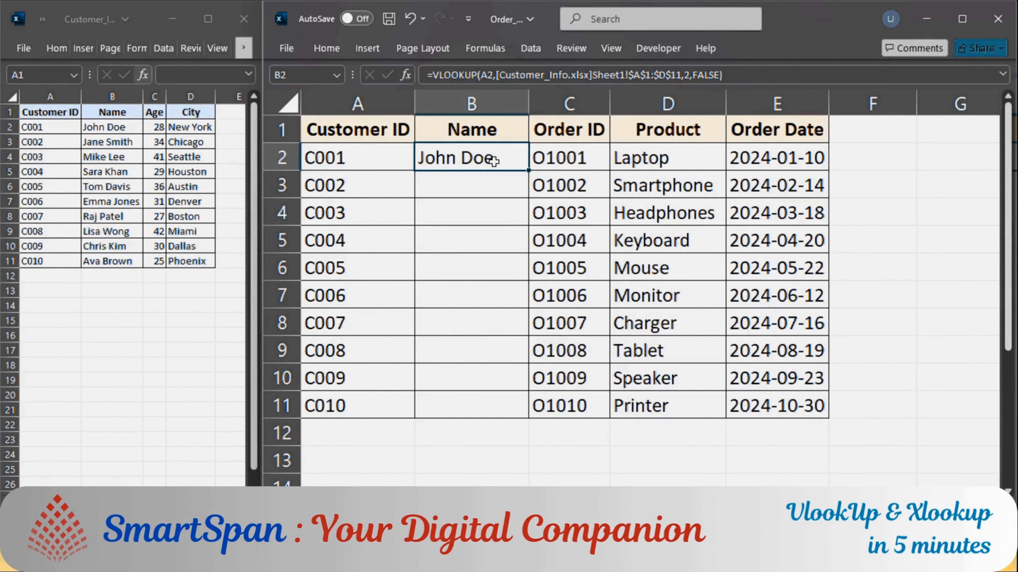
double_click(528, 170)
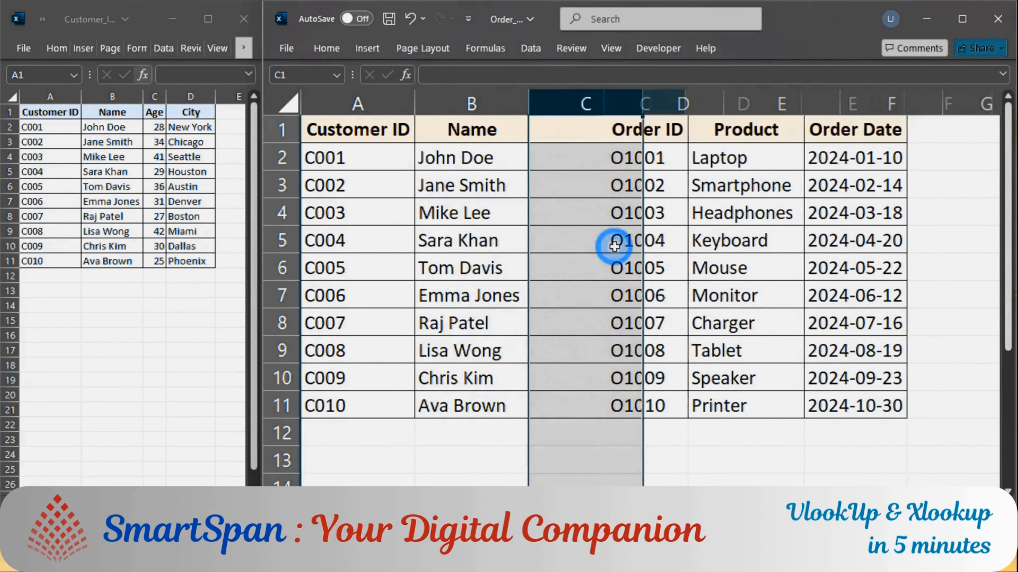
Step: Give the empty column C between Name and Order ID the header Location
click(608, 131)
text(Location)
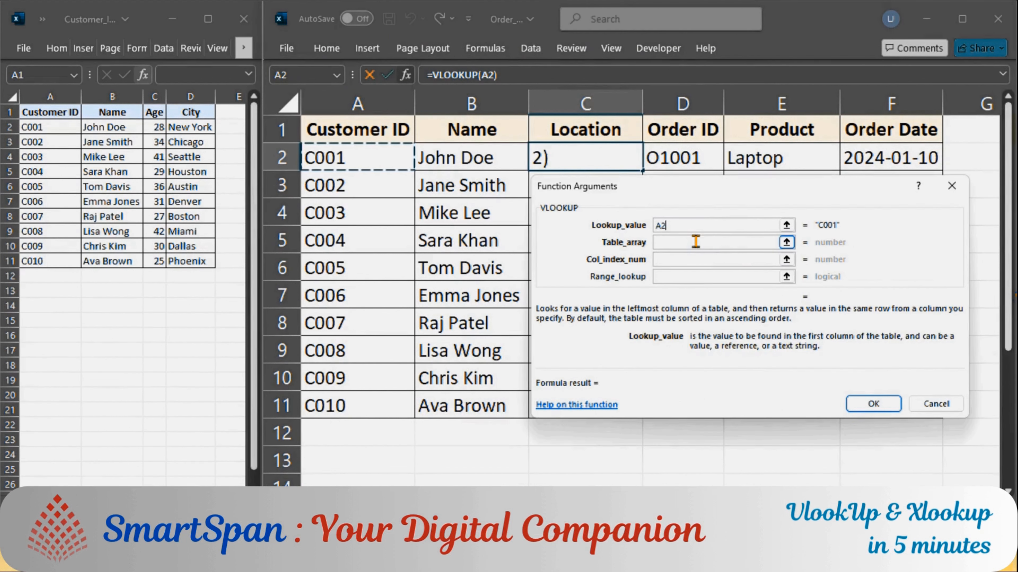
Step: Set the table array of the C2 VLOOKUP to $A$1:$D$11 on Sheet1 of Customer_Info.xlsx
click(695, 242)
click(49, 112)
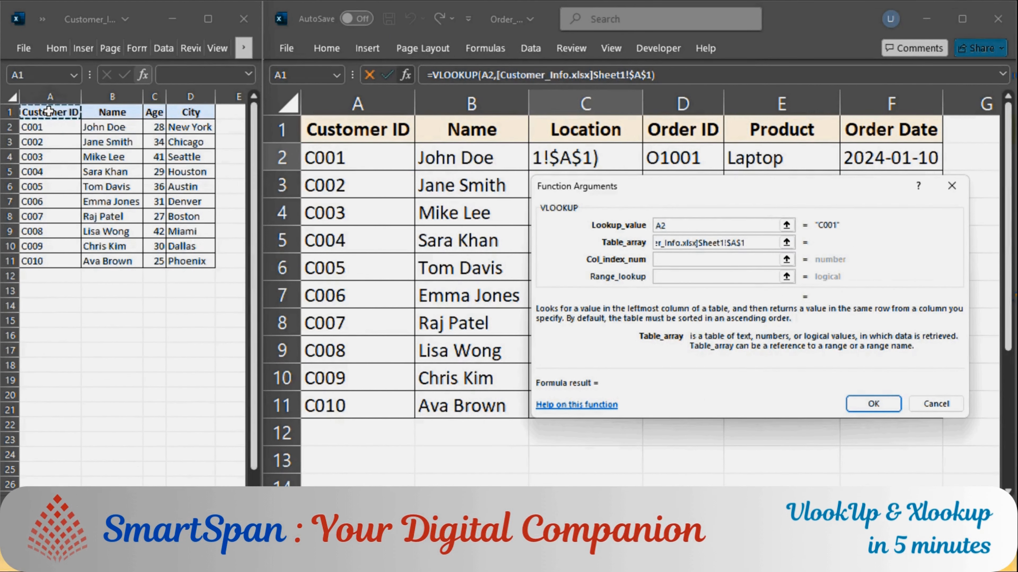
key(shift+Right)
key(shift+Right)
key(shift+Right)
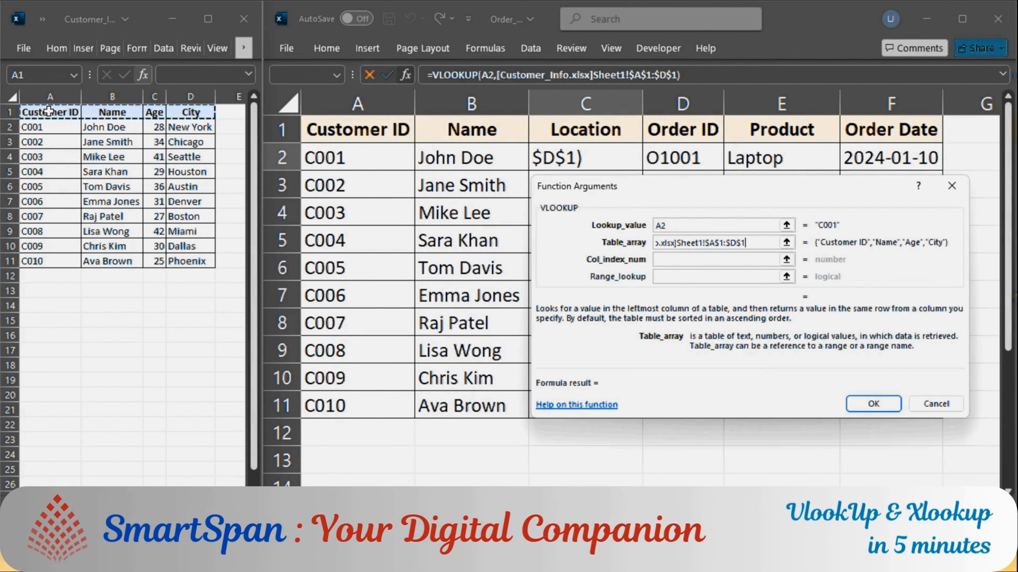
key(ctrl+shift+Down)
Step: Complete the C2 lookup with column index 4 and range lookup FALSE
key(Tab)
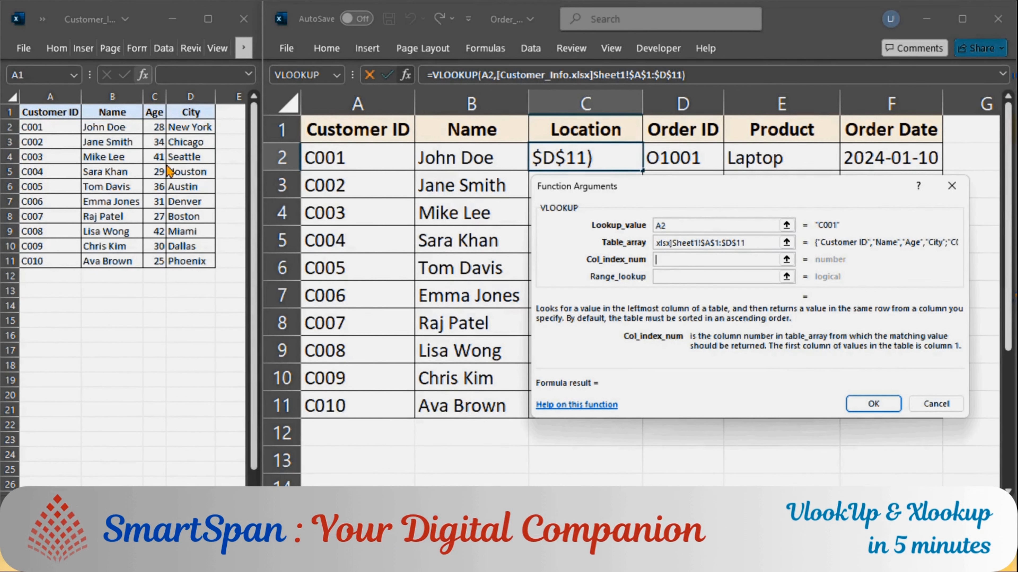
text(4)
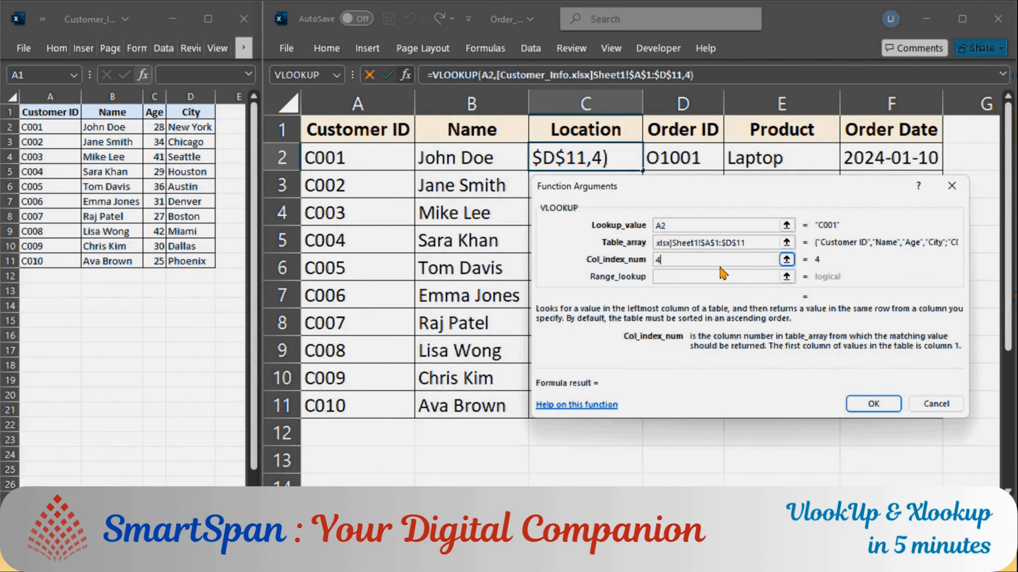
click(702, 278)
text(FALSE)
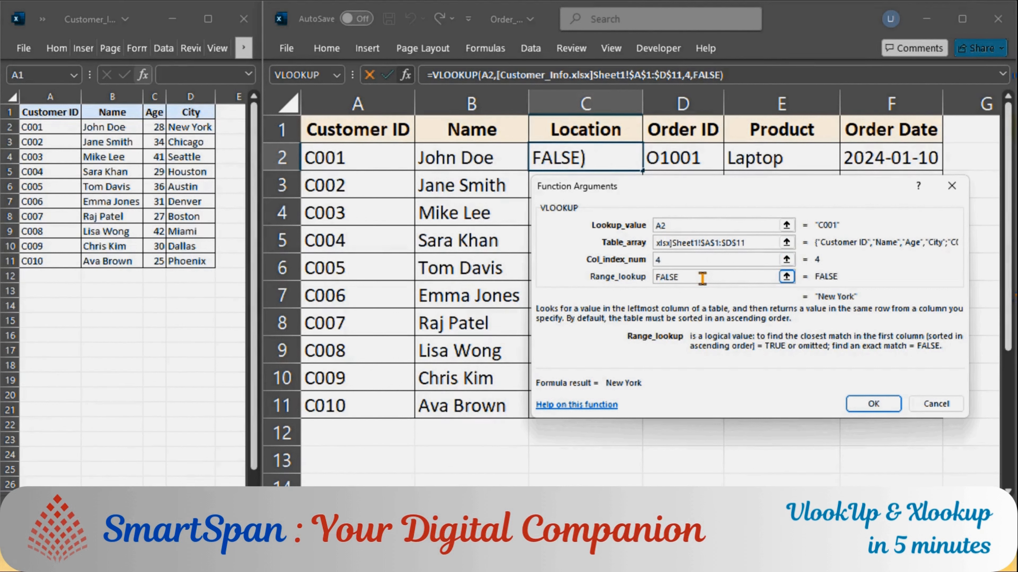
click(879, 403)
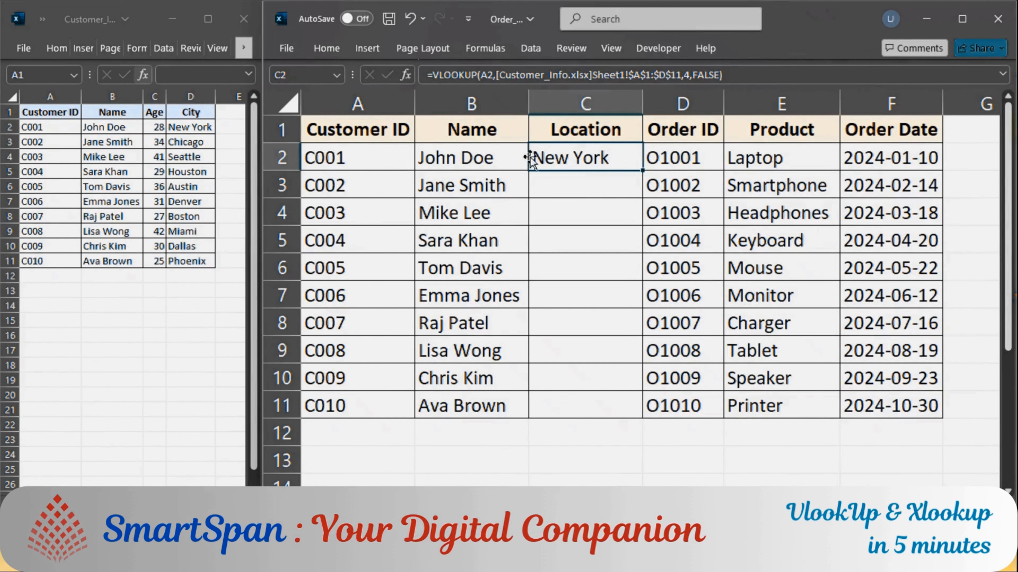
Step: Fill the Location lookup formula from C2 down to C11
double_click(644, 171)
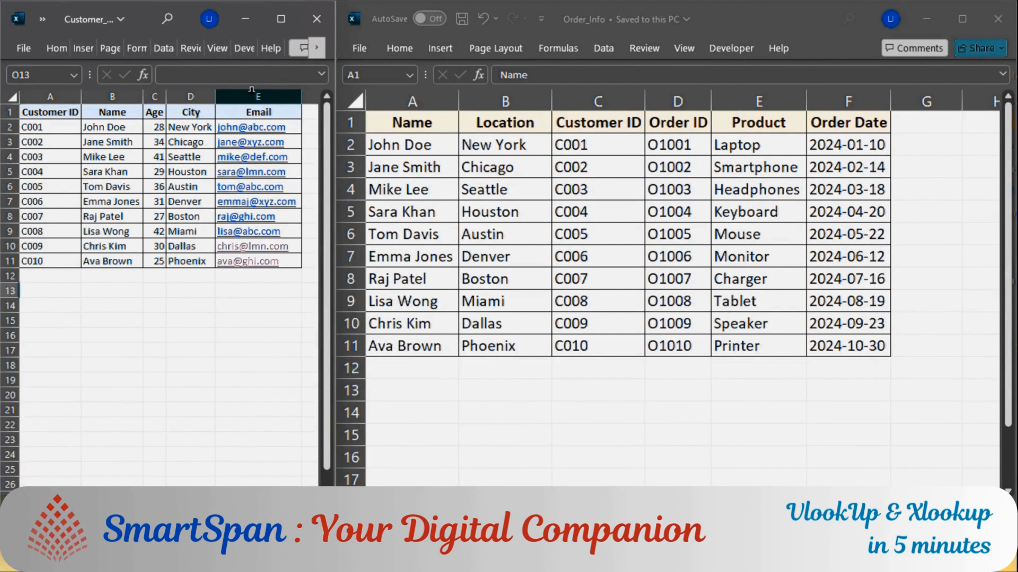
click(251, 90)
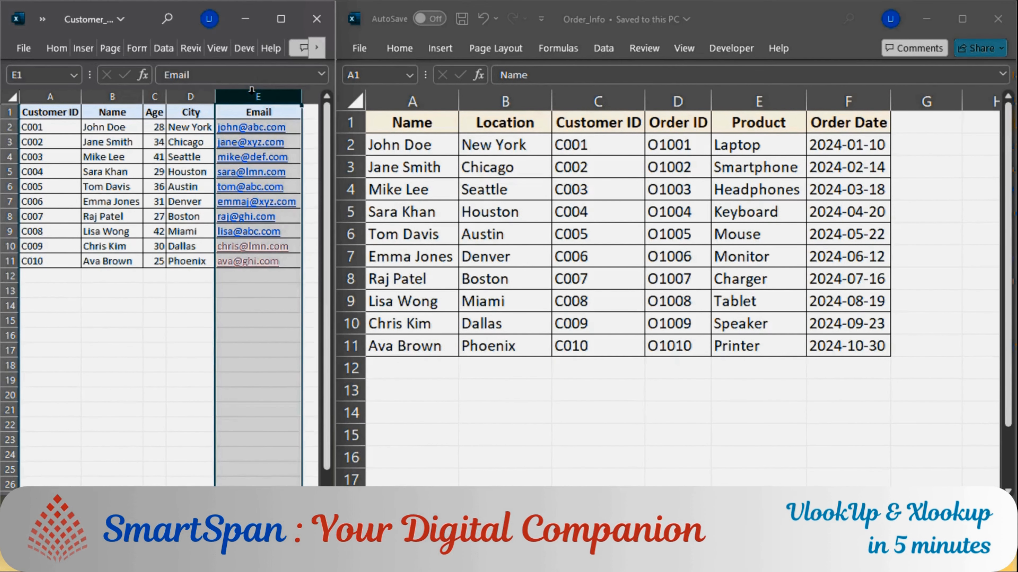
click(58, 94)
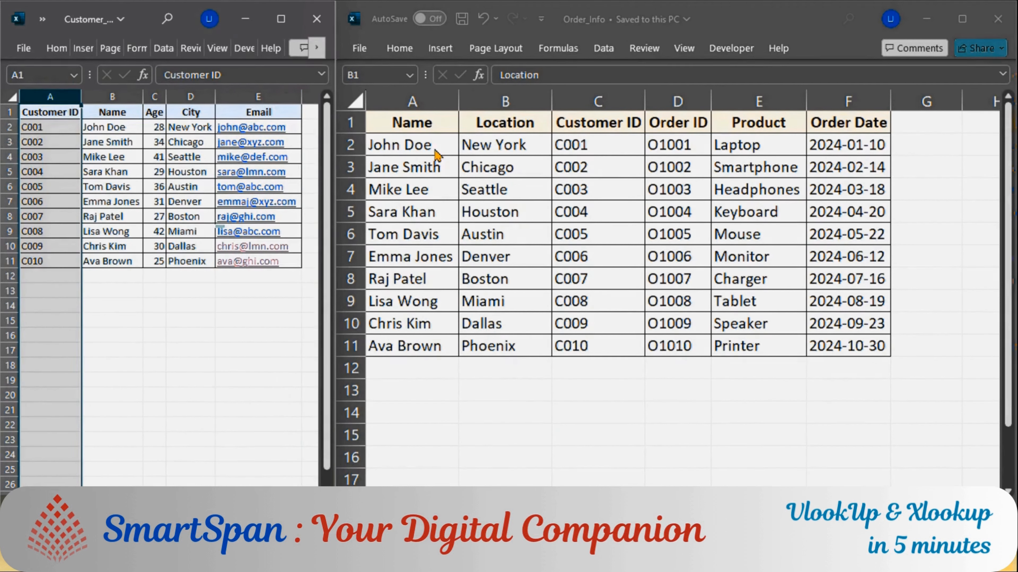
click(605, 99)
click(605, 100)
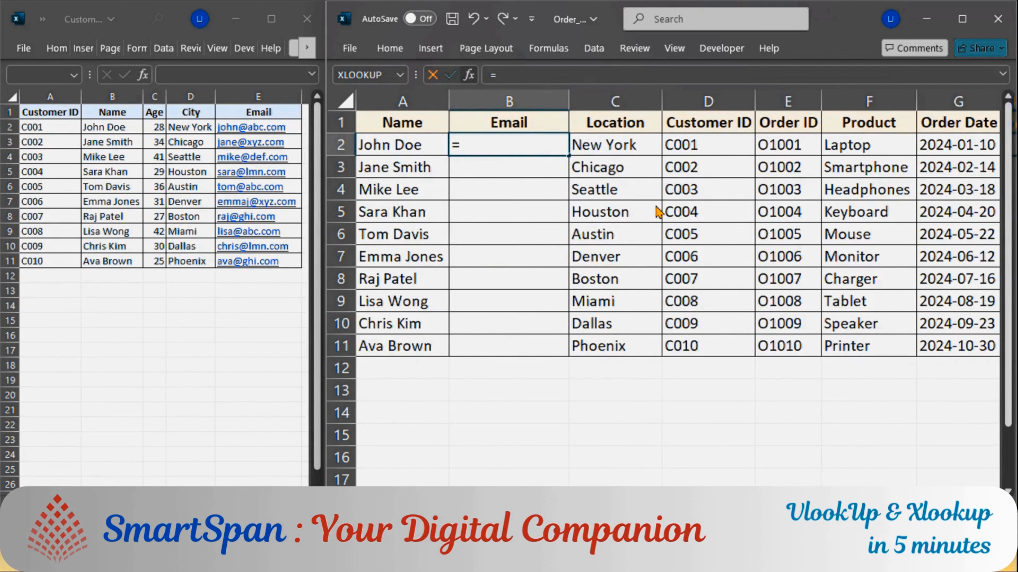
Step: Insert the XLOOKUP function in B2 under the Email header, with the Customer ID in D2 as lookup value
key(shift+F3)
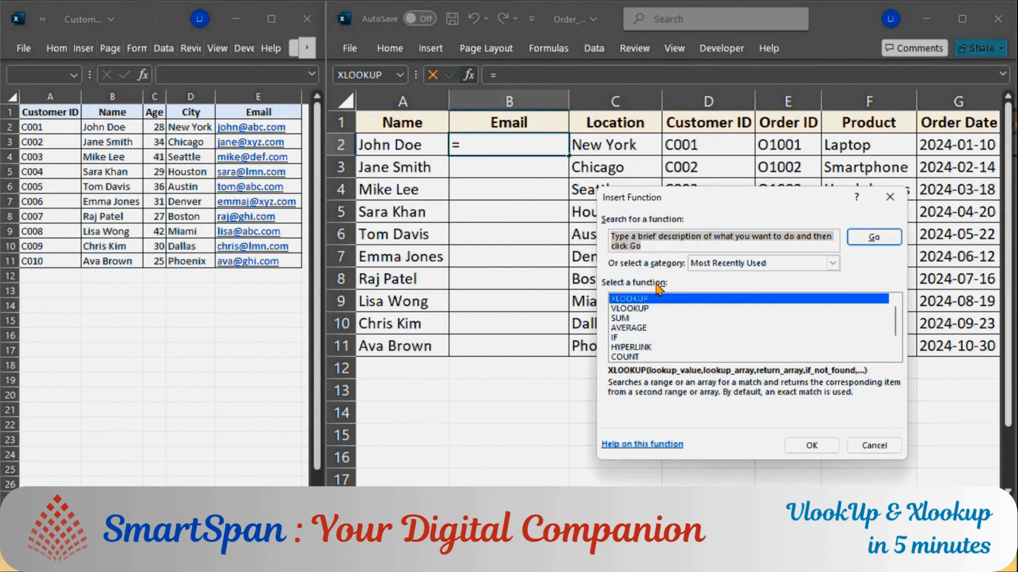
text(XLOOKUP)
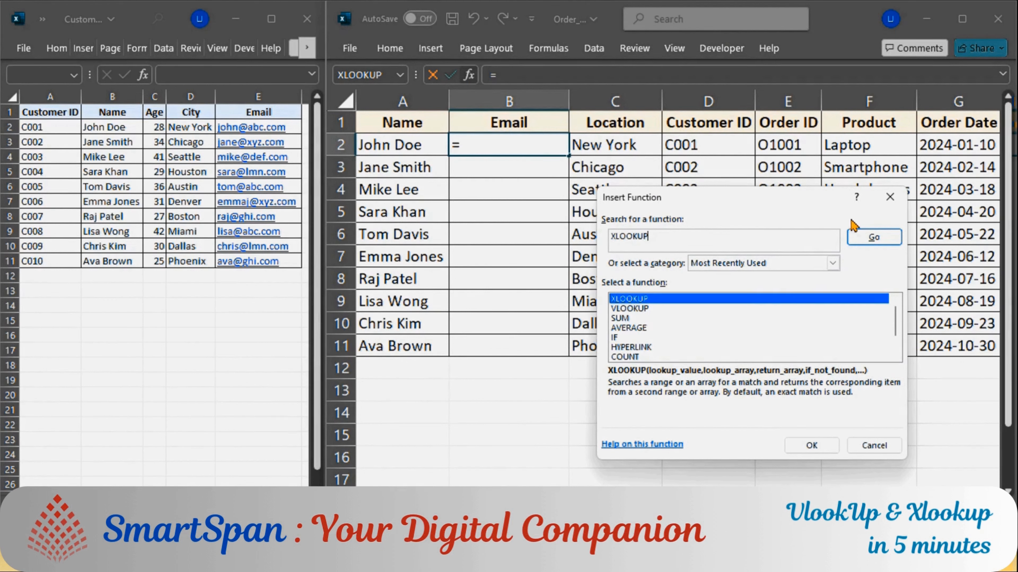
click(858, 236)
click(809, 445)
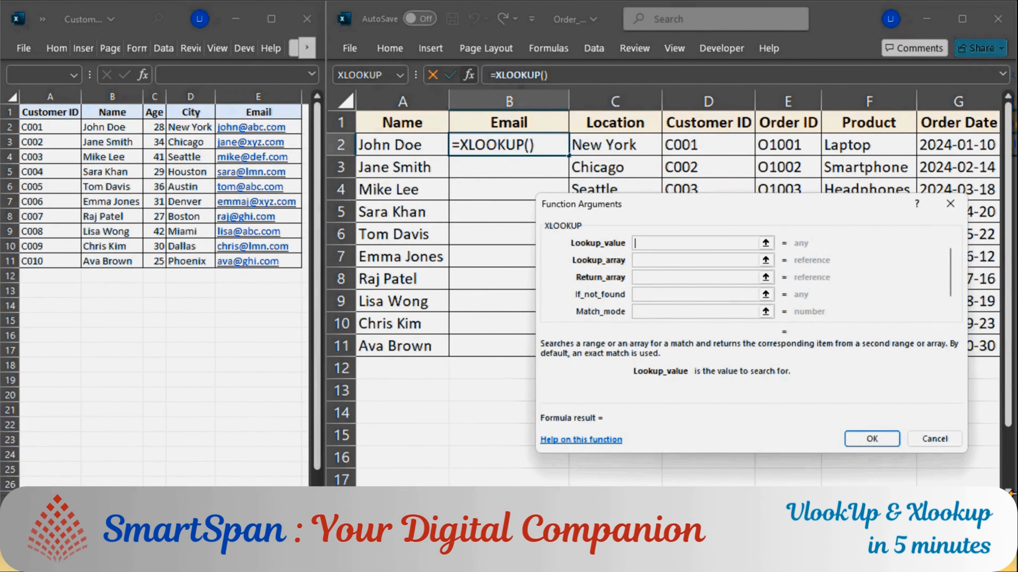
click(696, 144)
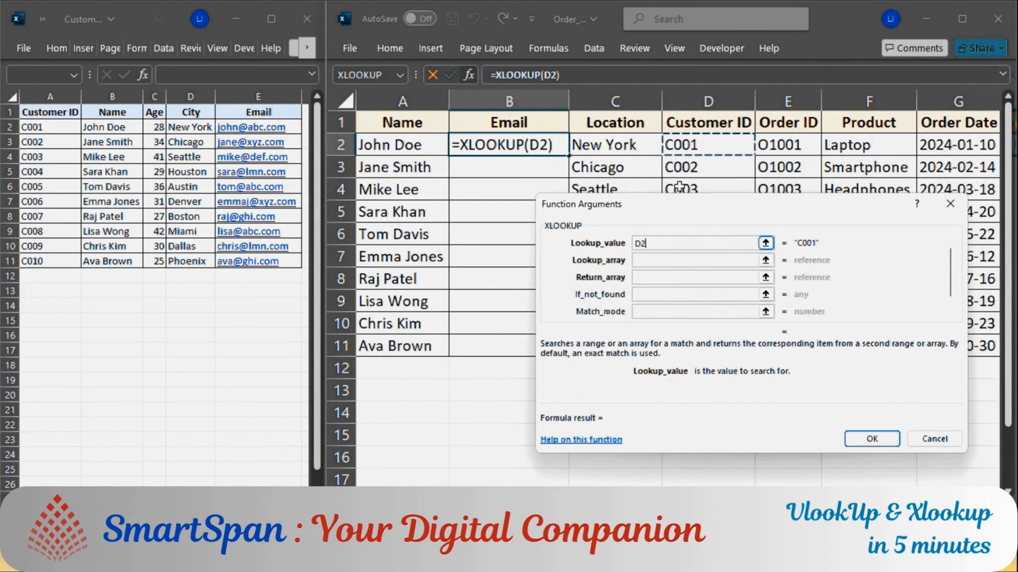
Step: Complete the B2 XLOOKUP with lookup array $A:$A and return array $E:$E from Customer_Info.xlsx, and fill the formula down to B11
click(684, 260)
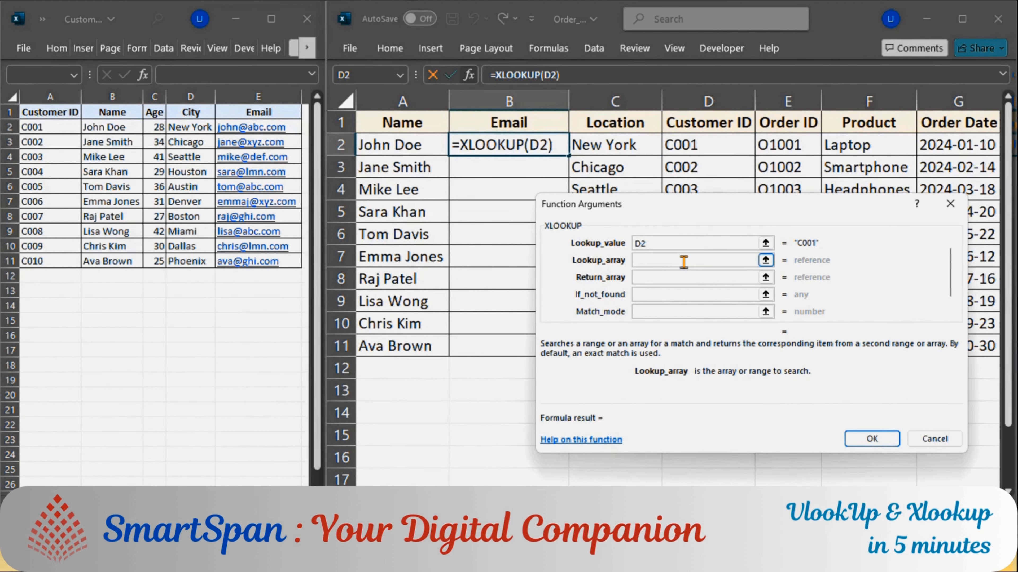
click(50, 96)
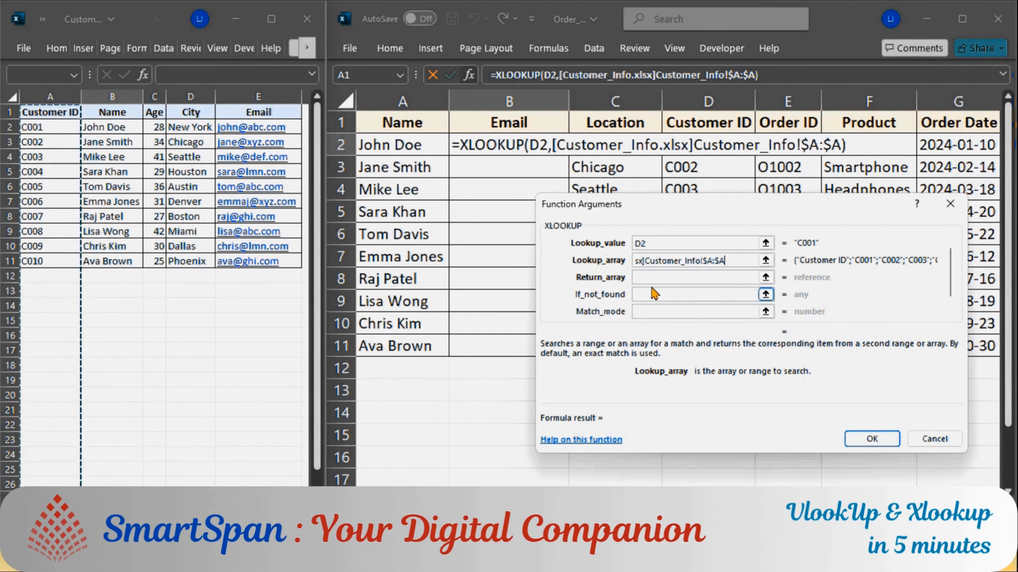
click(652, 276)
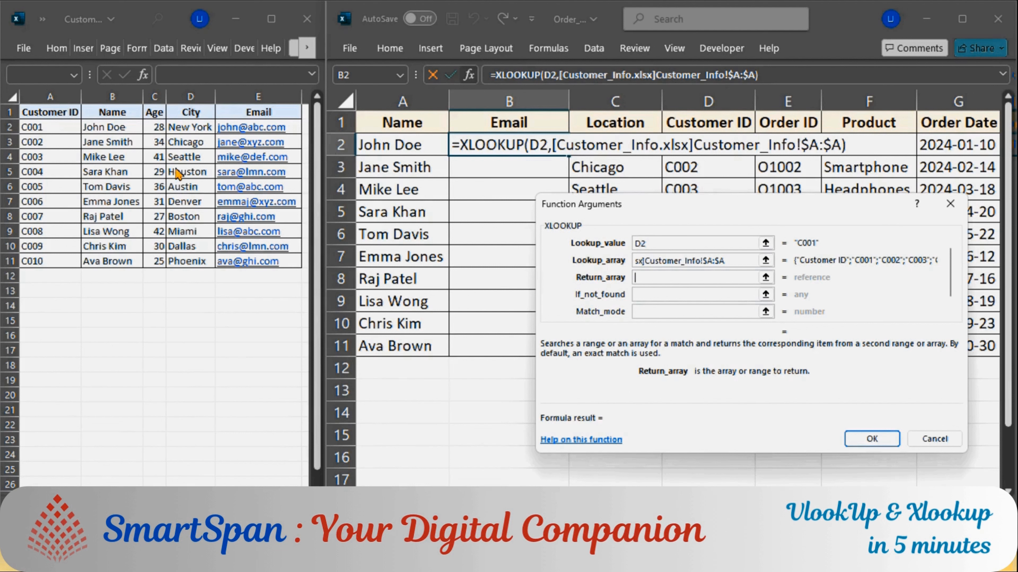
click(262, 96)
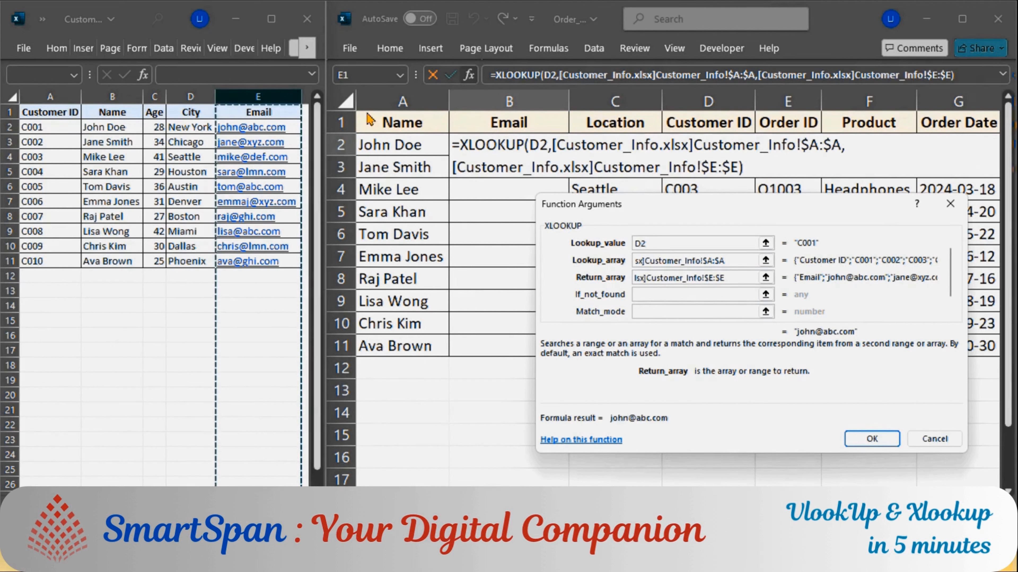
click(865, 438)
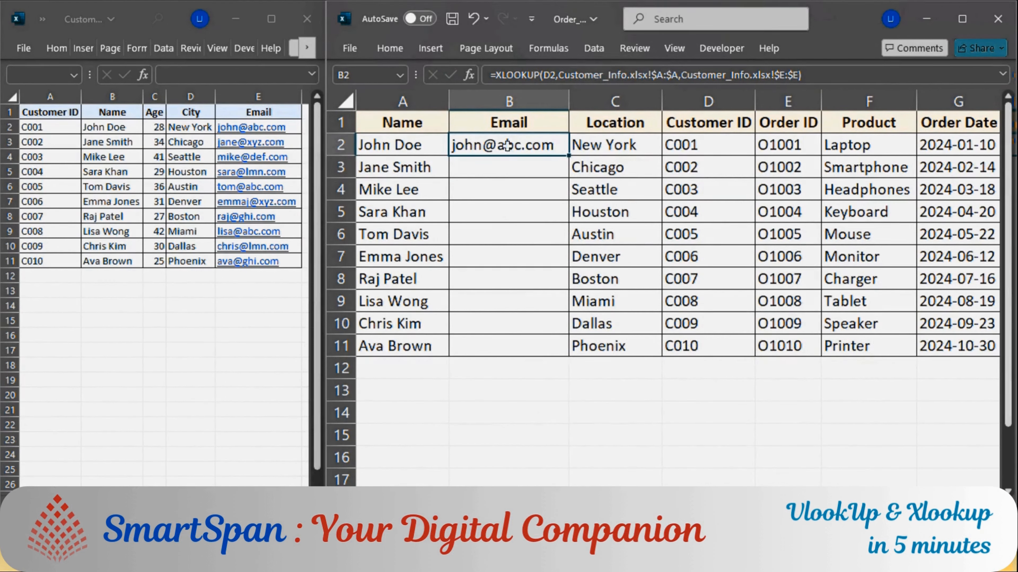
double_click(570, 157)
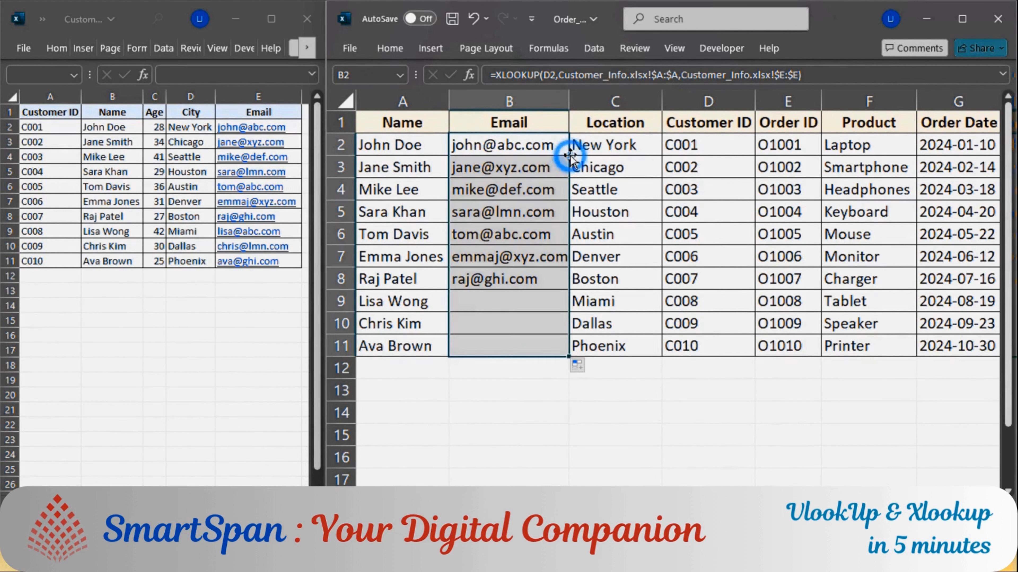